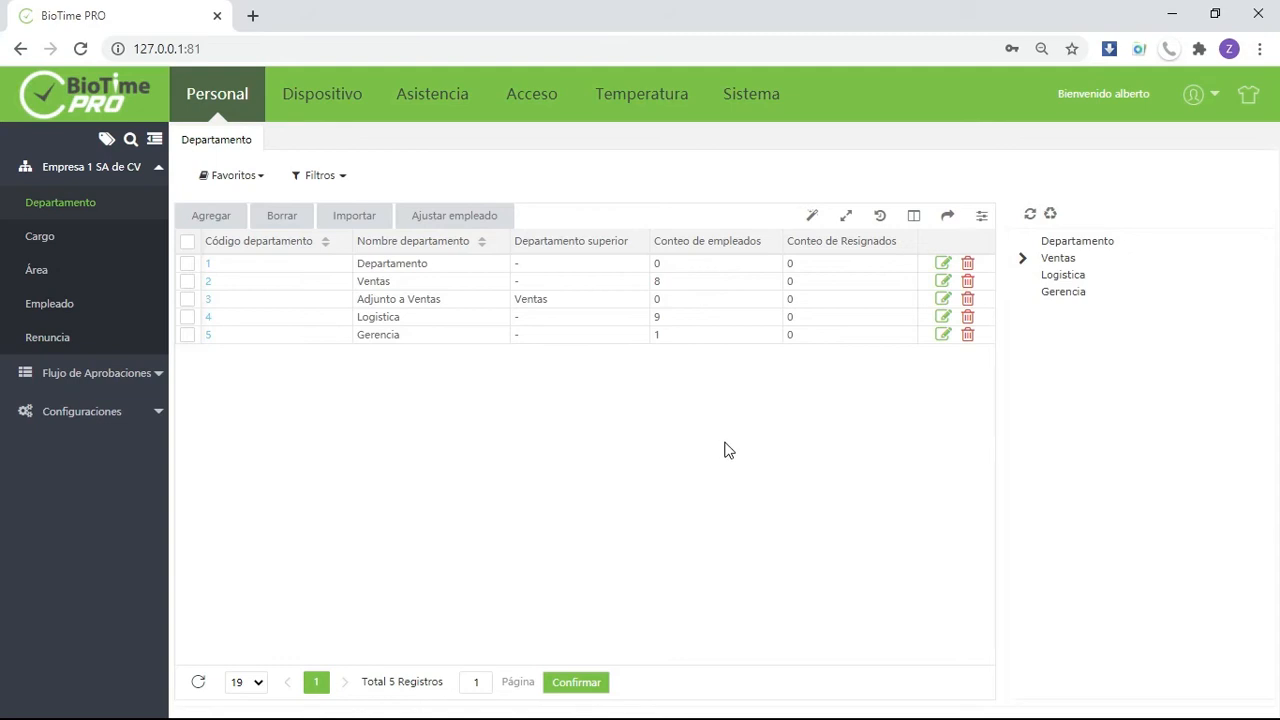
Open the calculation settings of the global attendance rule and review the late-arrival and early-departure absence thresholds
{"action": "left_click", "coordinate": [455, 110]}
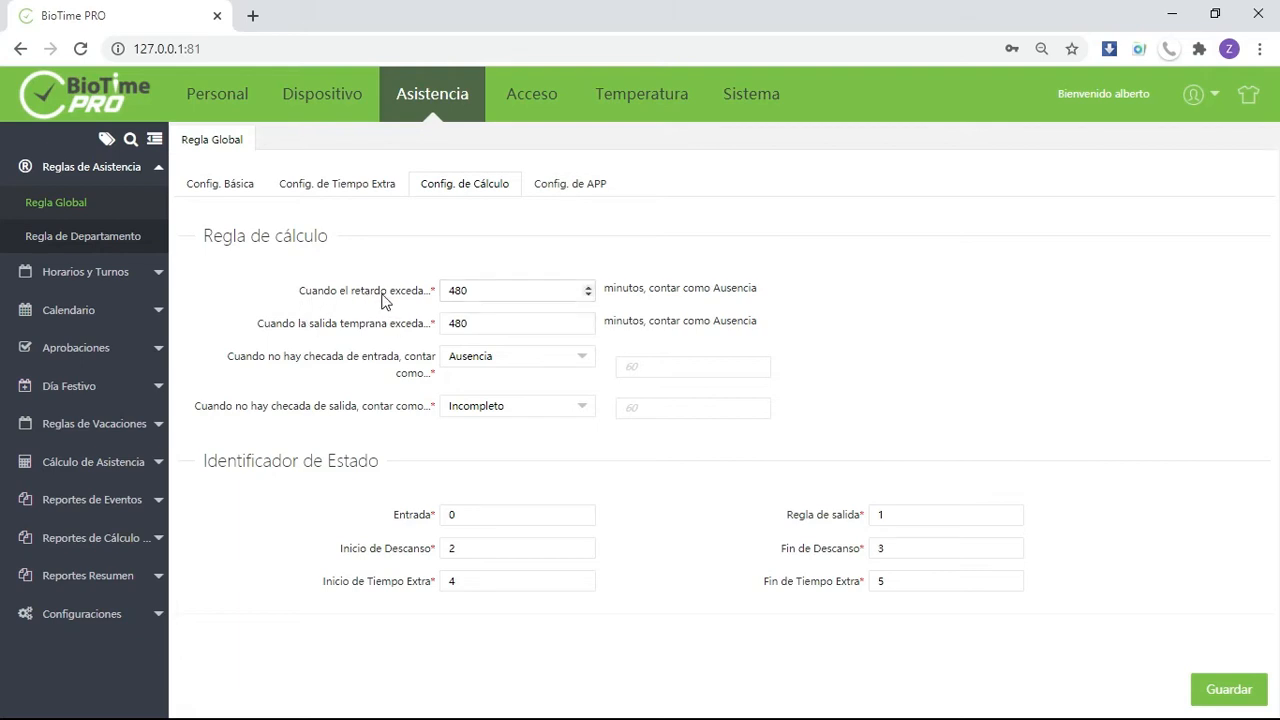
{"action": "left_click_drag", "start_coordinate": [526, 289], "coordinate": [439, 289]}
{"action": "left_click", "coordinate": [755, 296]}
{"action": "left_click", "coordinate": [489, 323]}
{"action": "left_click", "coordinate": [711, 324]}
Try Llegada Tarde and Incompleto as the treatment for a missing check-in, and set it back to Ausencia
{"action": "left_click", "coordinate": [586, 356]}
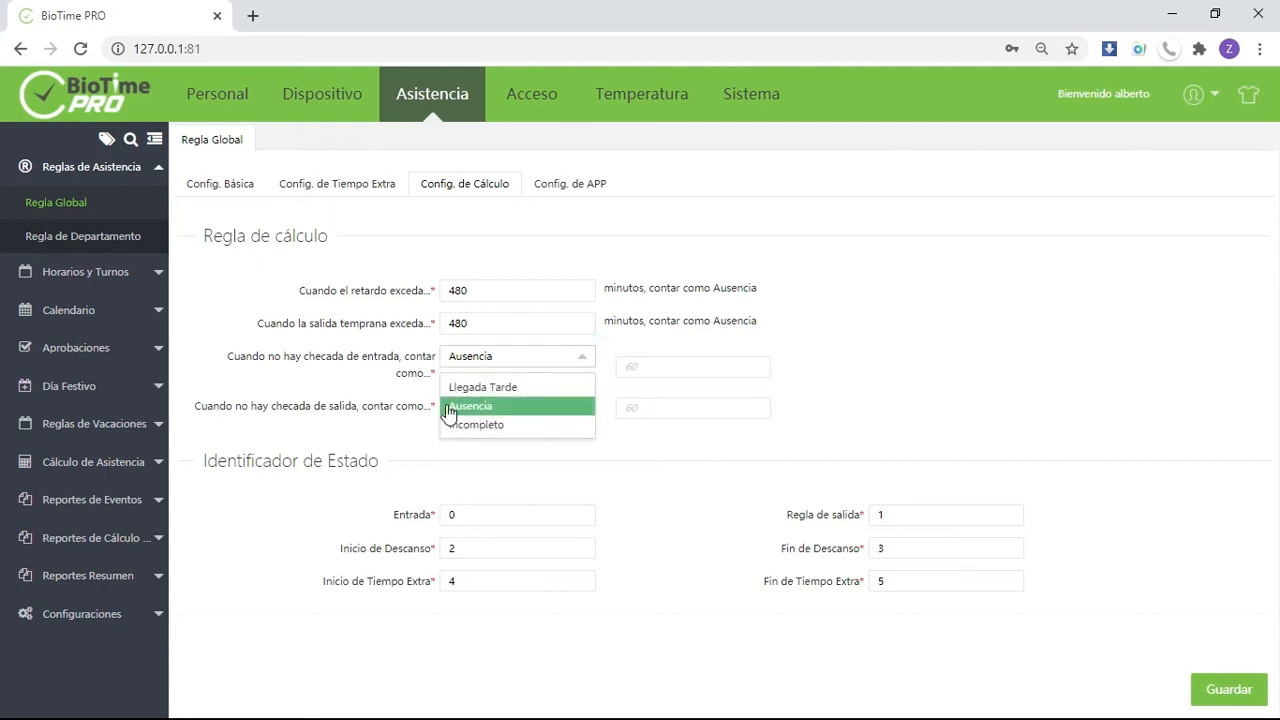
{"action": "left_click", "coordinate": [515, 388]}
{"action": "left_click", "coordinate": [585, 360]}
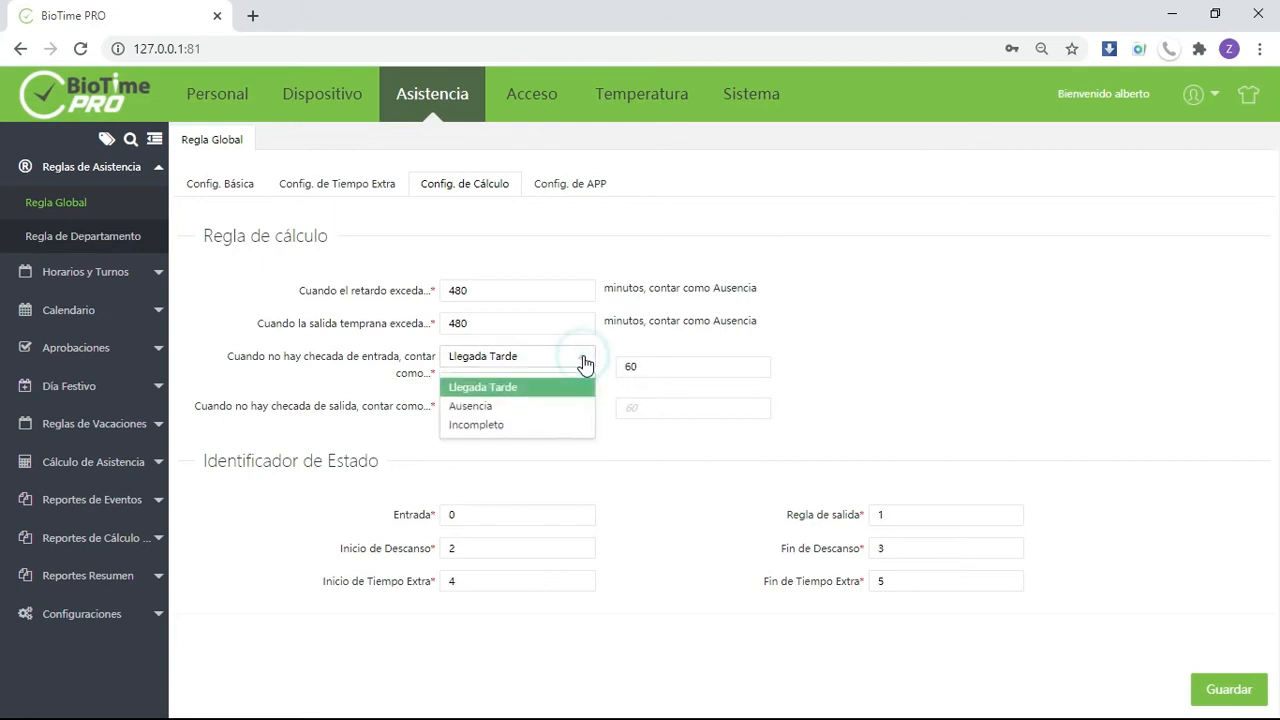
{"action": "left_click", "coordinate": [660, 366]}
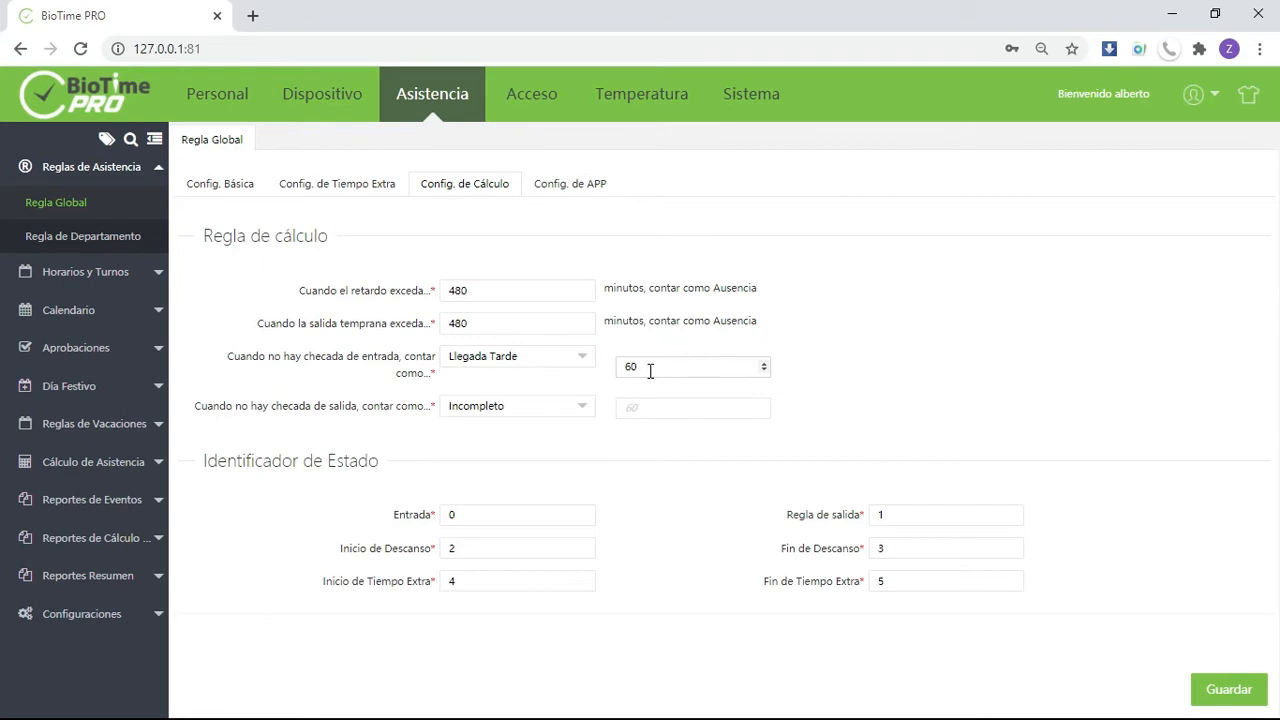
{"action": "left_click", "coordinate": [537, 360]}
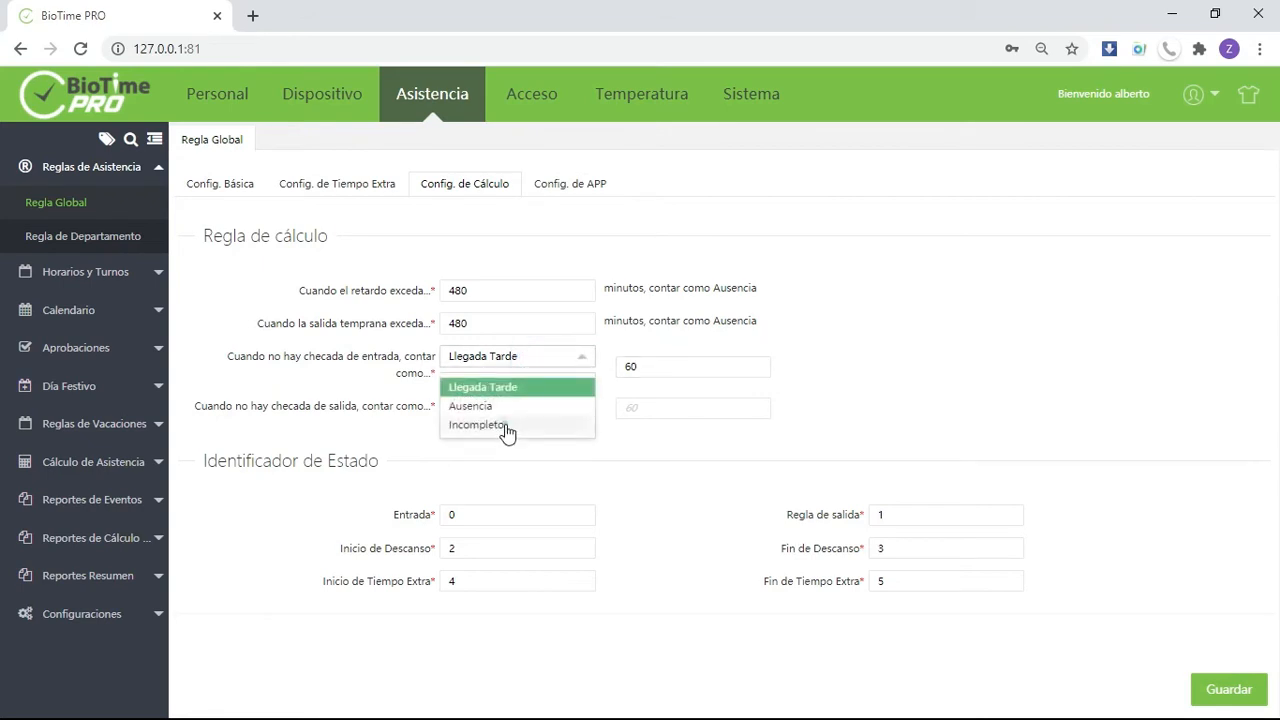
{"action": "left_click", "coordinate": [506, 428]}
{"action": "left_click", "coordinate": [534, 357]}
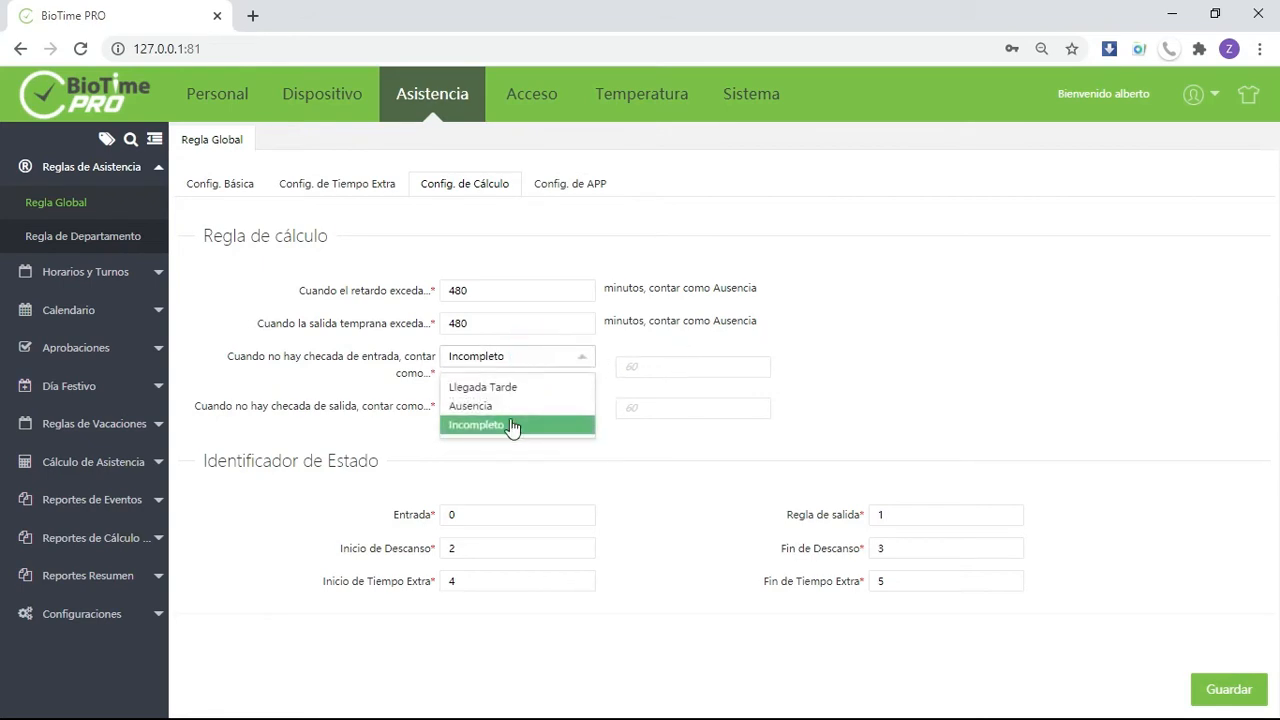
{"action": "left_click", "coordinate": [503, 412]}
{"action": "left_click", "coordinate": [819, 345]}
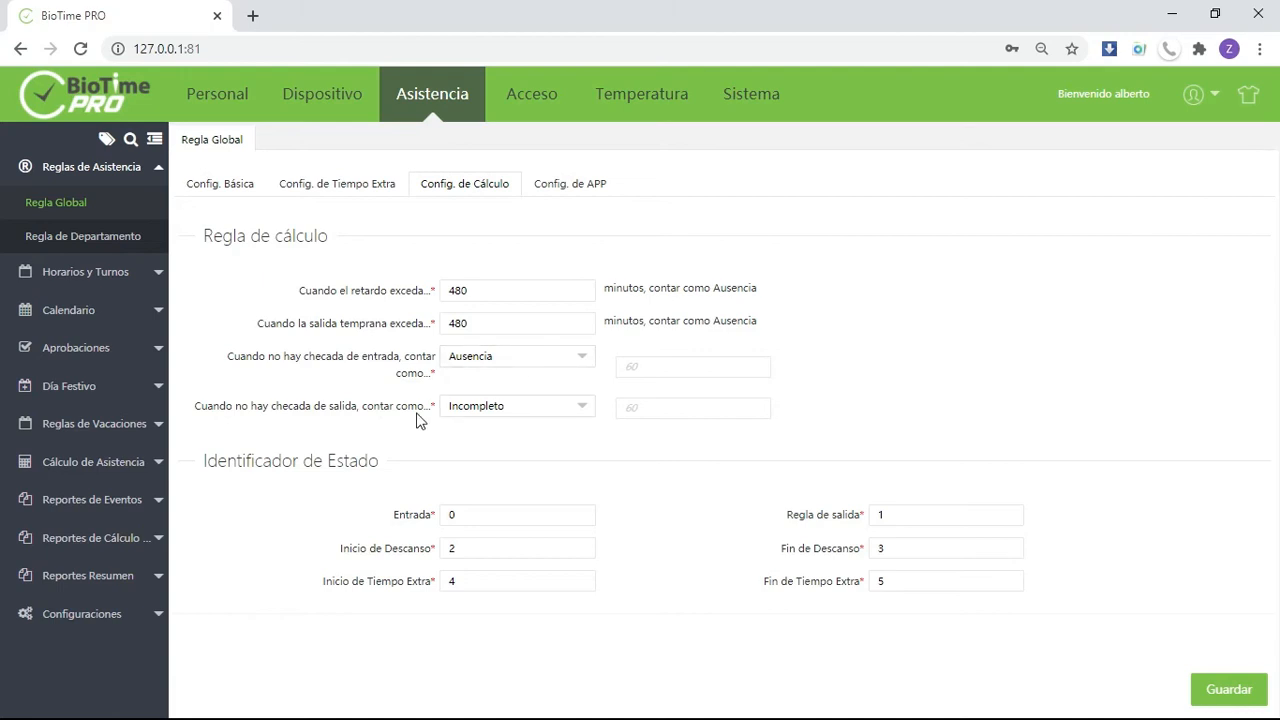
Try Salida Temprana as the treatment for a missing check-out, and set it back to Incompleto
{"action": "left_click", "coordinate": [568, 410]}
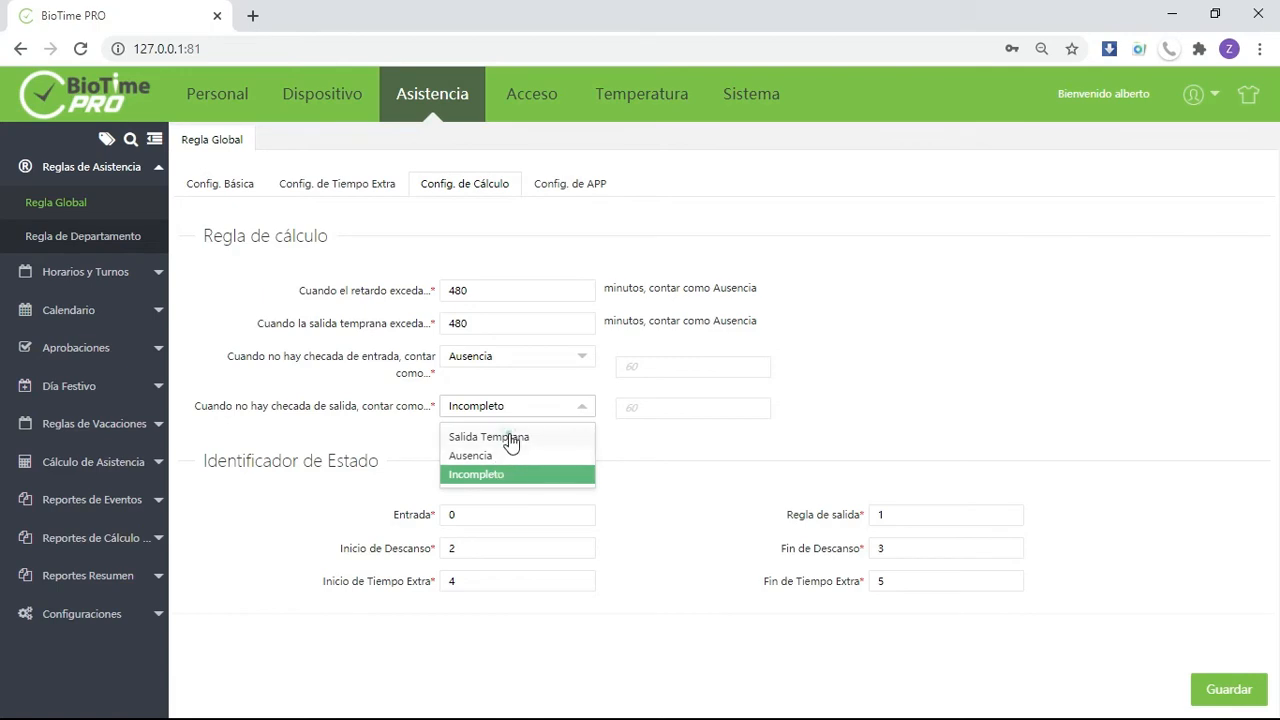
{"action": "left_click", "coordinate": [510, 437]}
{"action": "left_click", "coordinate": [570, 406]}
{"action": "left_click", "coordinate": [515, 474]}
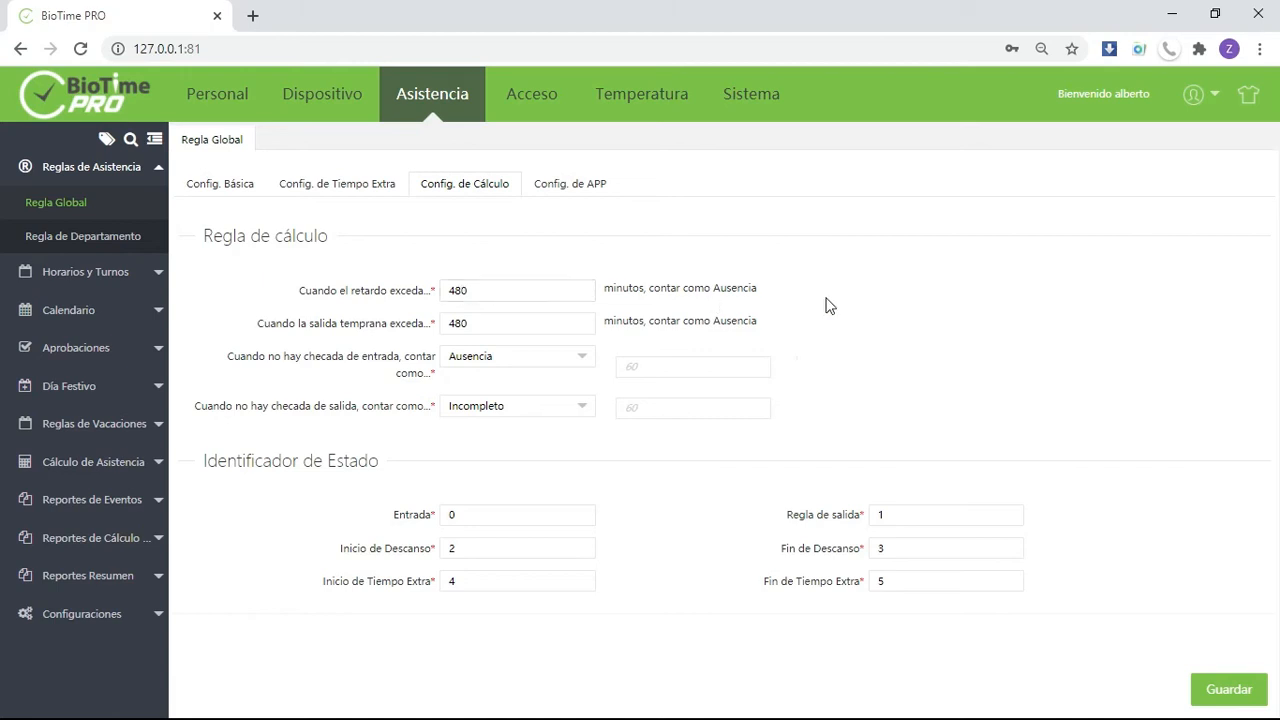
Examine the late-arrival threshold and the Entrada state identifier in the calculation settings
{"action": "double_click", "coordinate": [484, 291]}
{"action": "left_click", "coordinate": [481, 291]}
{"action": "left_click", "coordinate": [500, 516]}
{"action": "left_click", "coordinate": [475, 516]}
{"action": "left_click", "coordinate": [478, 515]}
{"action": "left_click", "coordinate": [684, 496]}
{"action": "left_click", "coordinate": [526, 518]}
{"action": "left_click", "coordinate": [704, 529]}
Review the overtime rule options of the global rule, keeping T.E. automático selected
{"action": "left_click", "coordinate": [362, 186]}
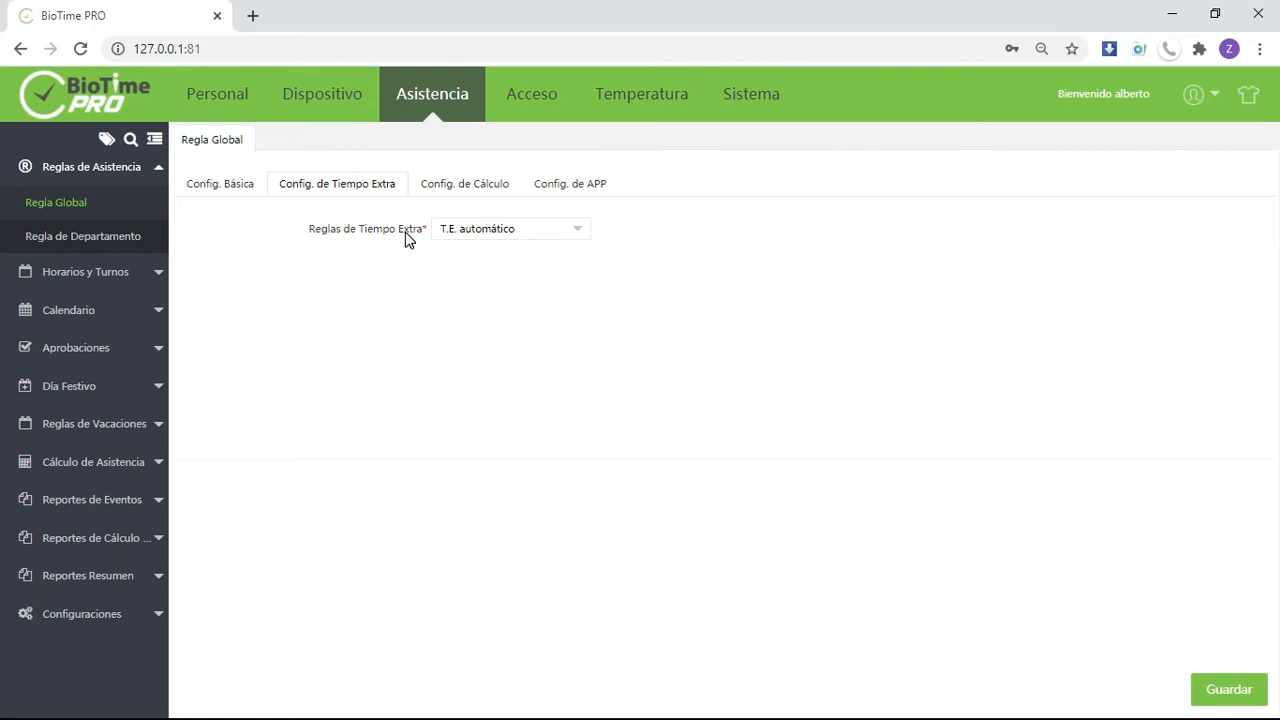
{"action": "left_click", "coordinate": [548, 232]}
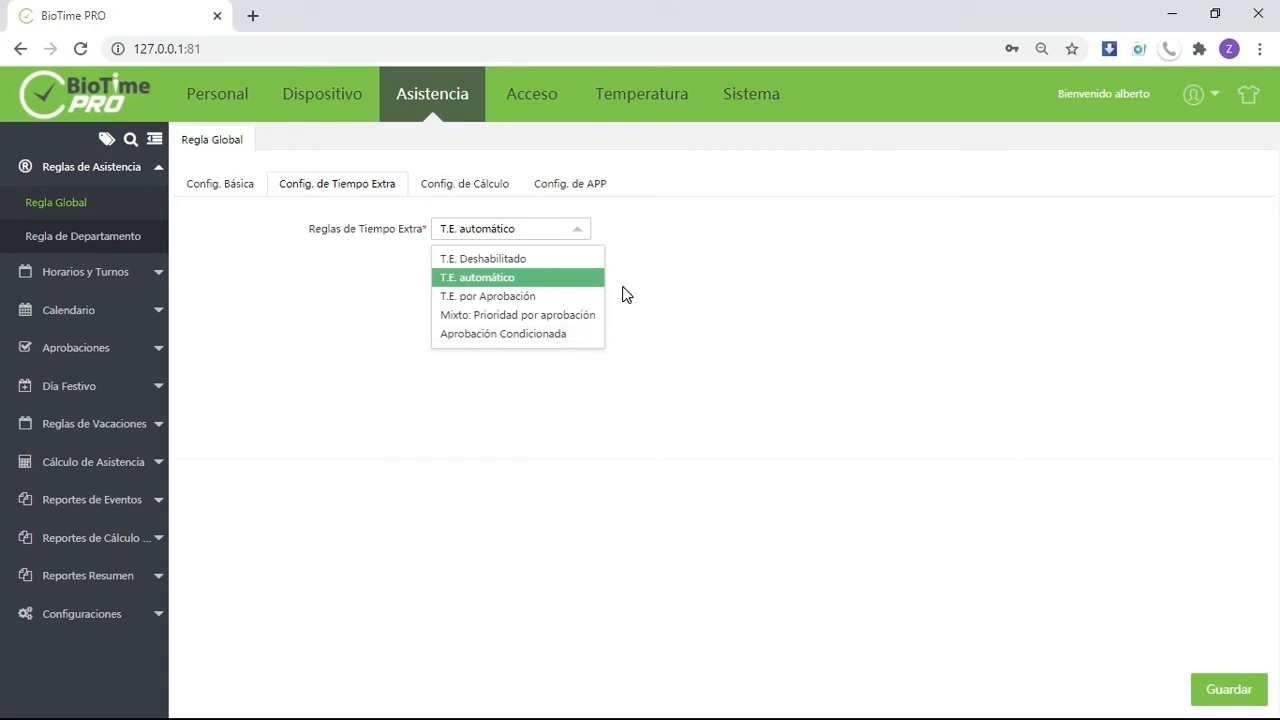
{"action": "left_click", "coordinate": [503, 283]}
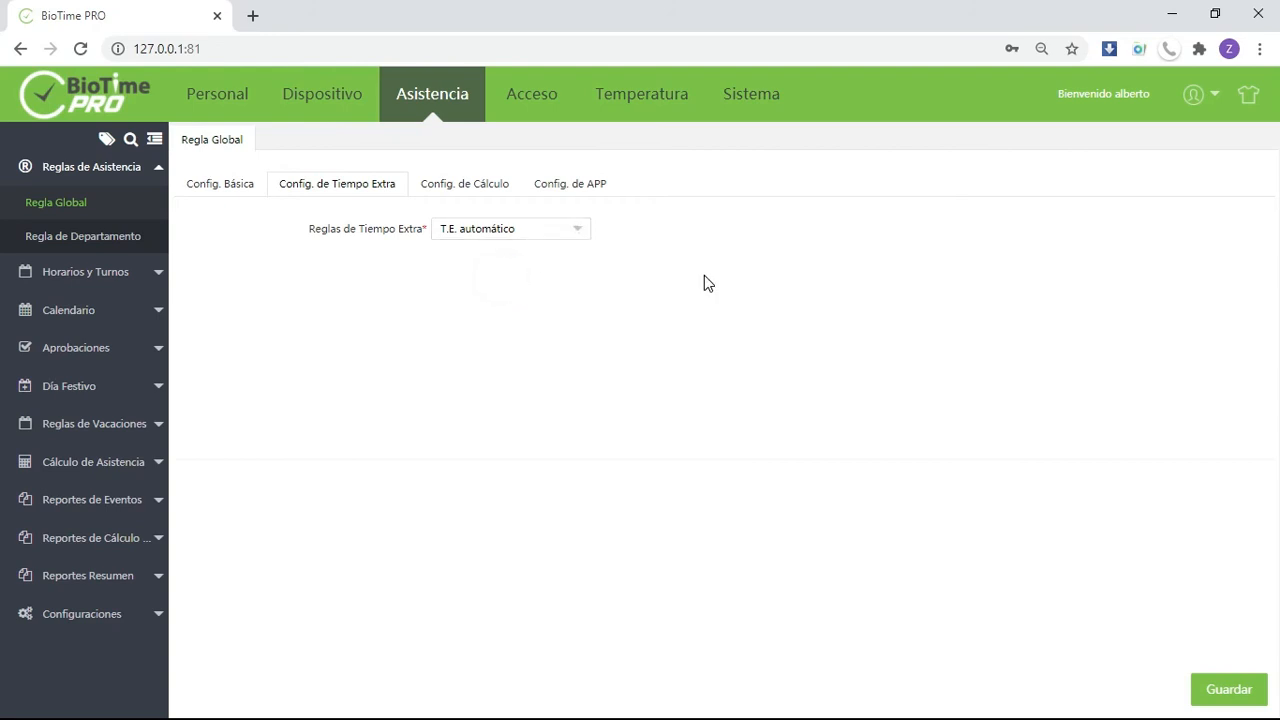
Check the duplicate-punch minutes in the basic settings of the global rule
{"action": "left_click", "coordinate": [241, 194]}
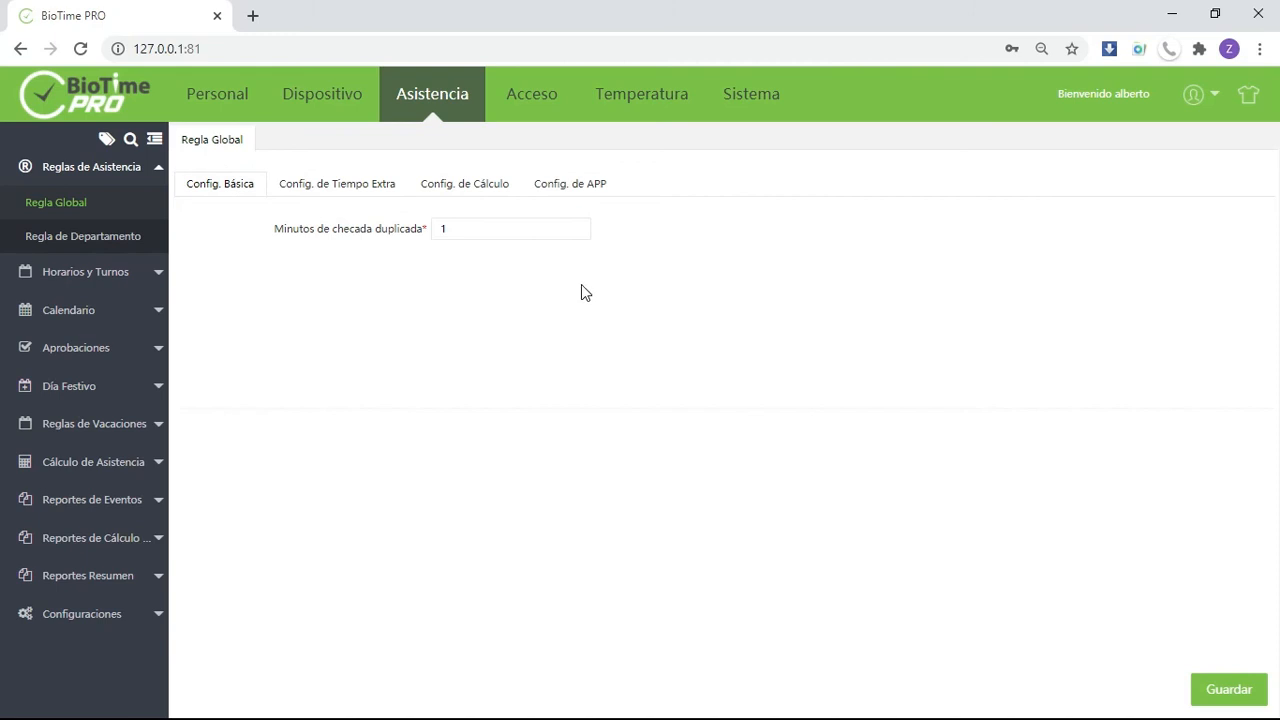
{"action": "double_click", "coordinate": [443, 229]}
{"action": "left_click", "coordinate": [533, 250]}
Review the requirement options for Fotografía, Código de Trabajo and Estado de Asistencia in the global rule's app settings
{"action": "left_click", "coordinate": [582, 192]}
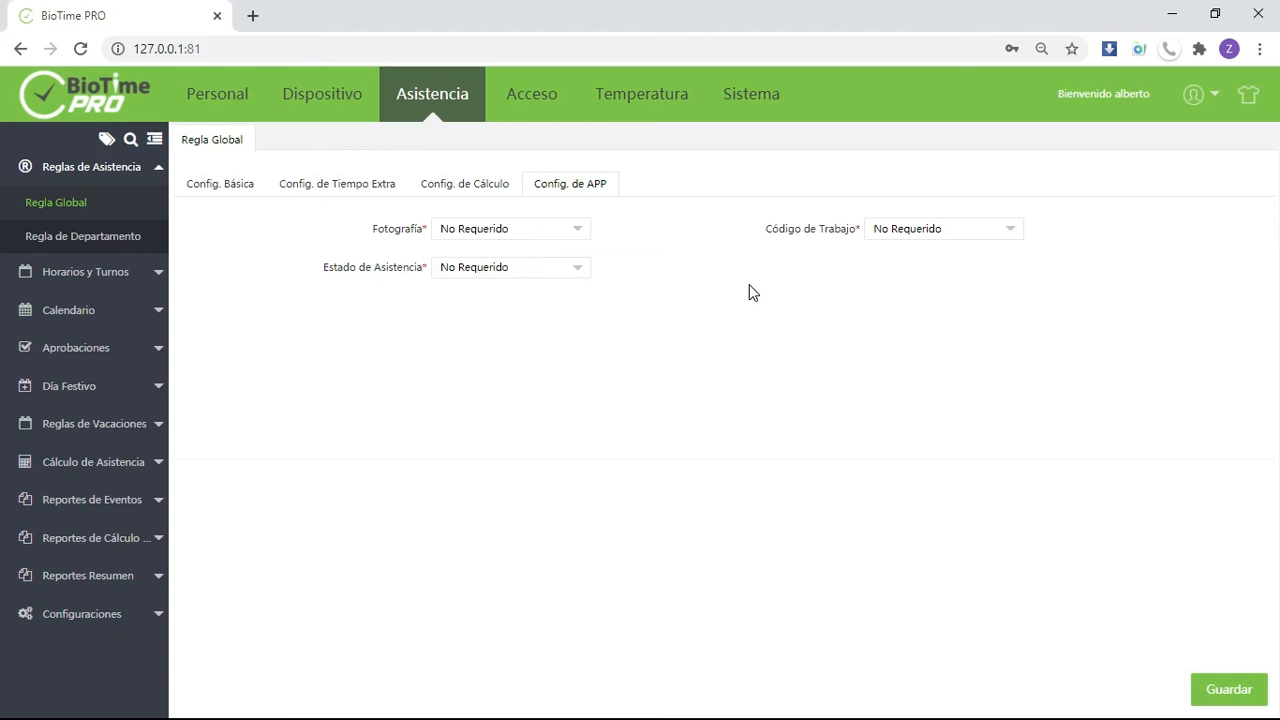
{"action": "left_click", "coordinate": [550, 233]}
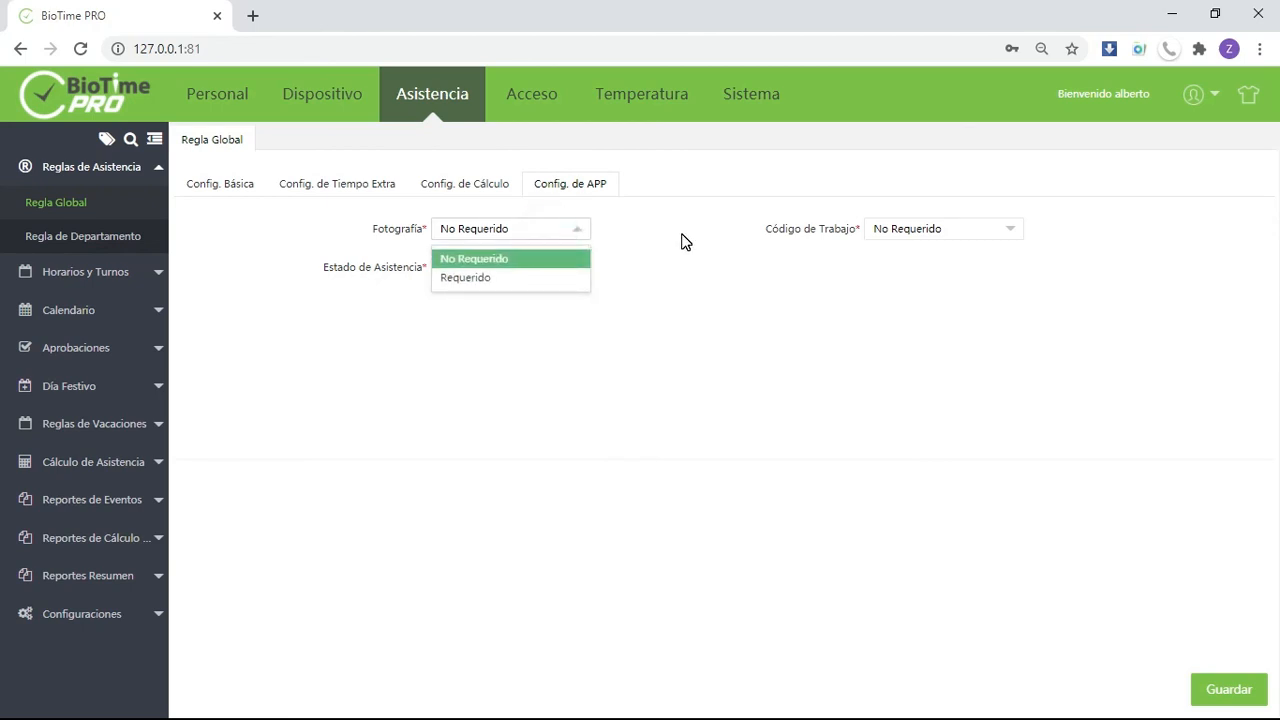
{"action": "left_click", "coordinate": [684, 242]}
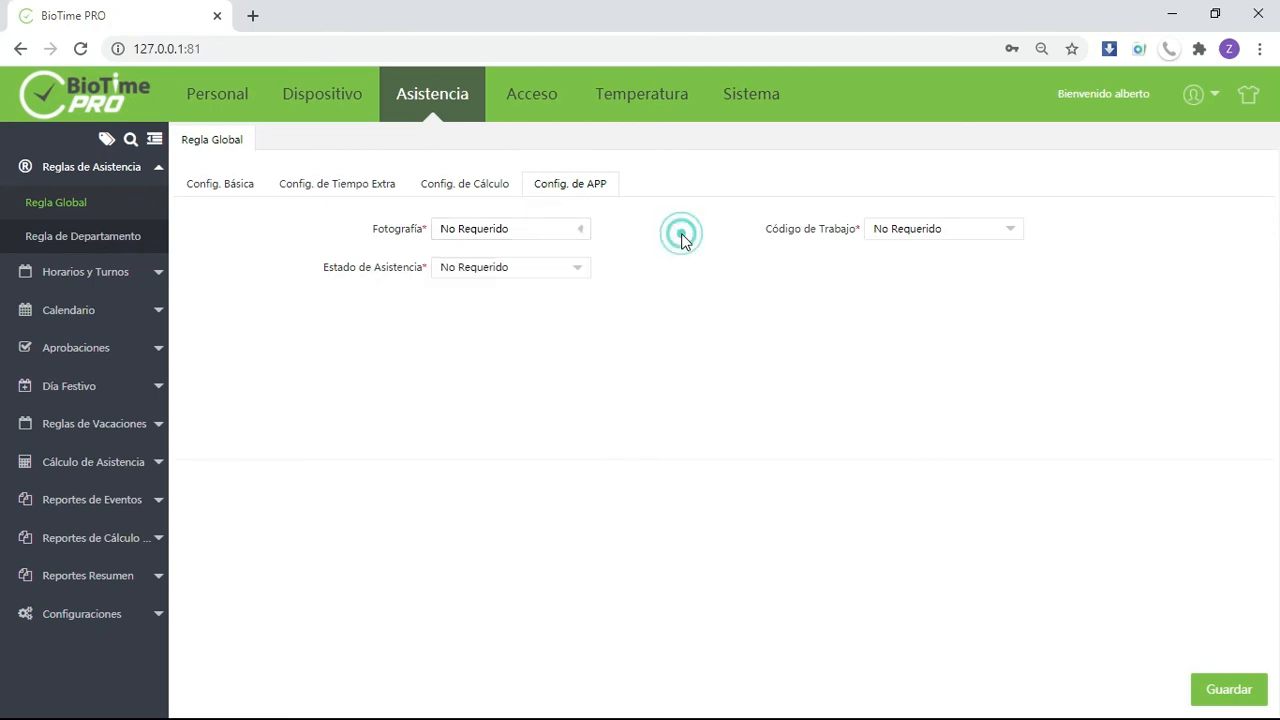
{"action": "left_click", "coordinate": [996, 240]}
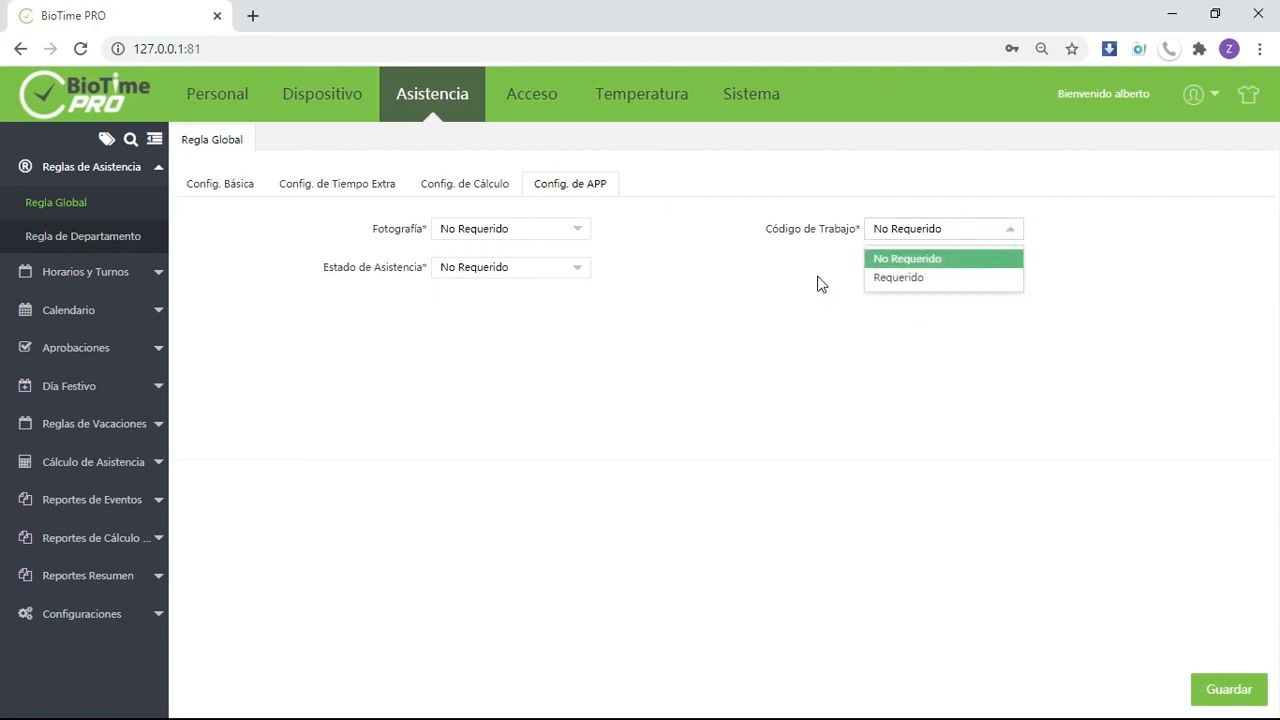
{"action": "left_click", "coordinate": [635, 293]}
{"action": "left_click", "coordinate": [466, 272]}
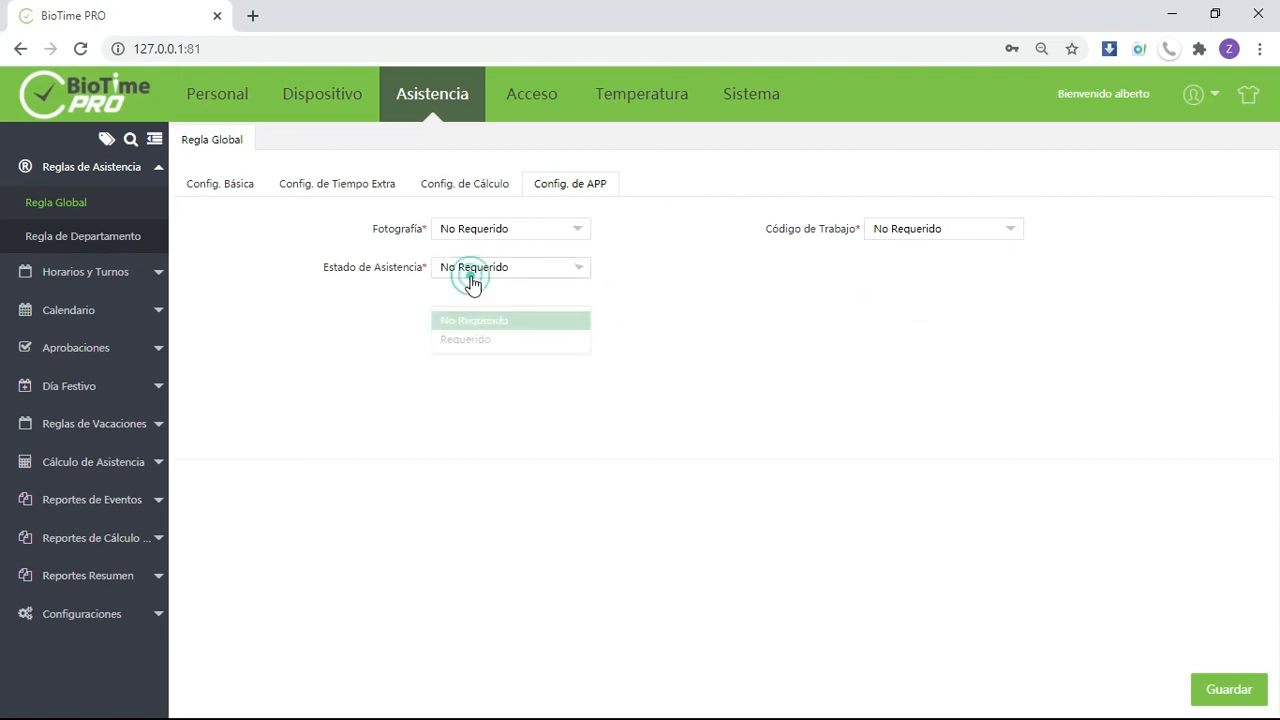
{"action": "left_click", "coordinate": [672, 268]}
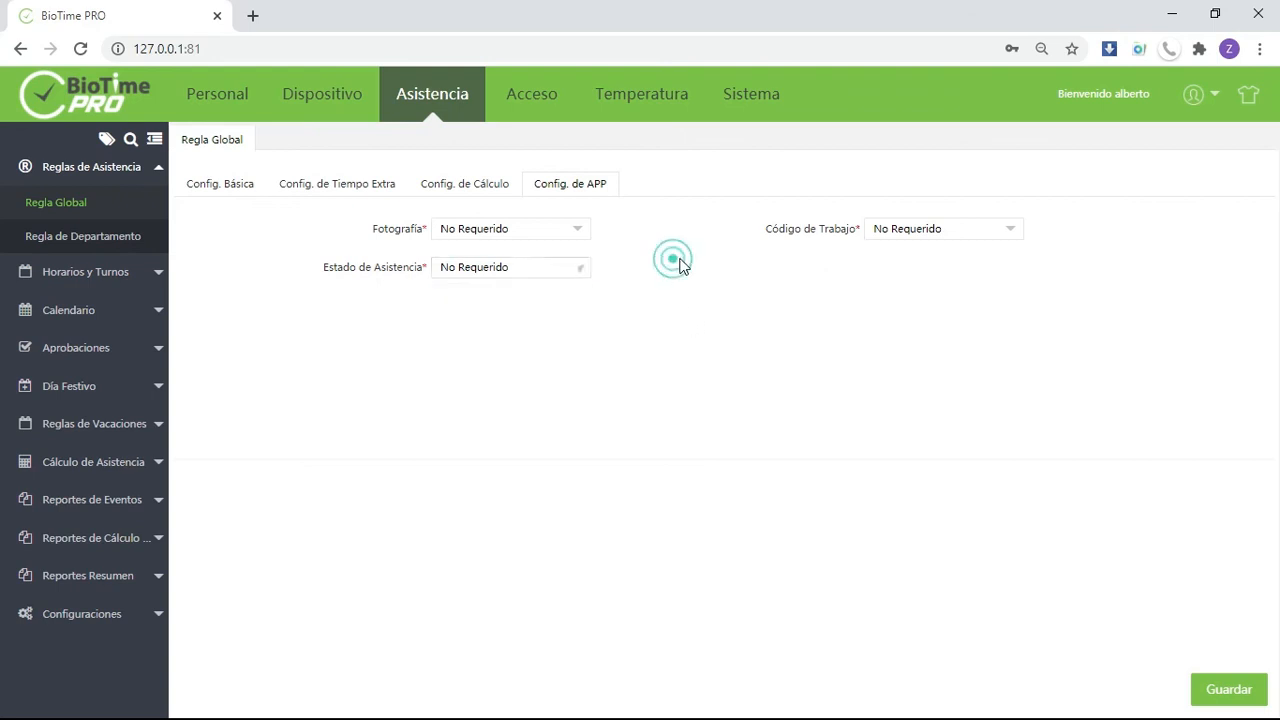
{"action": "left_click", "coordinate": [511, 244]}
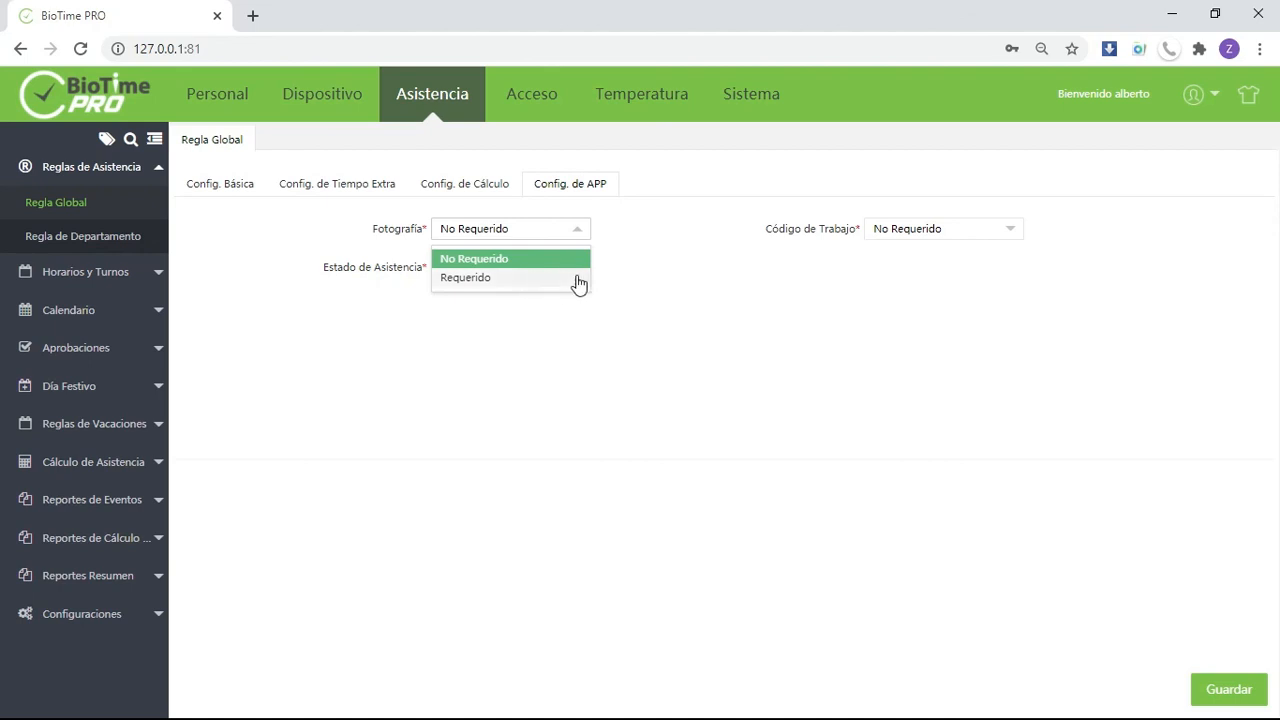
{"action": "left_click", "coordinate": [671, 251]}
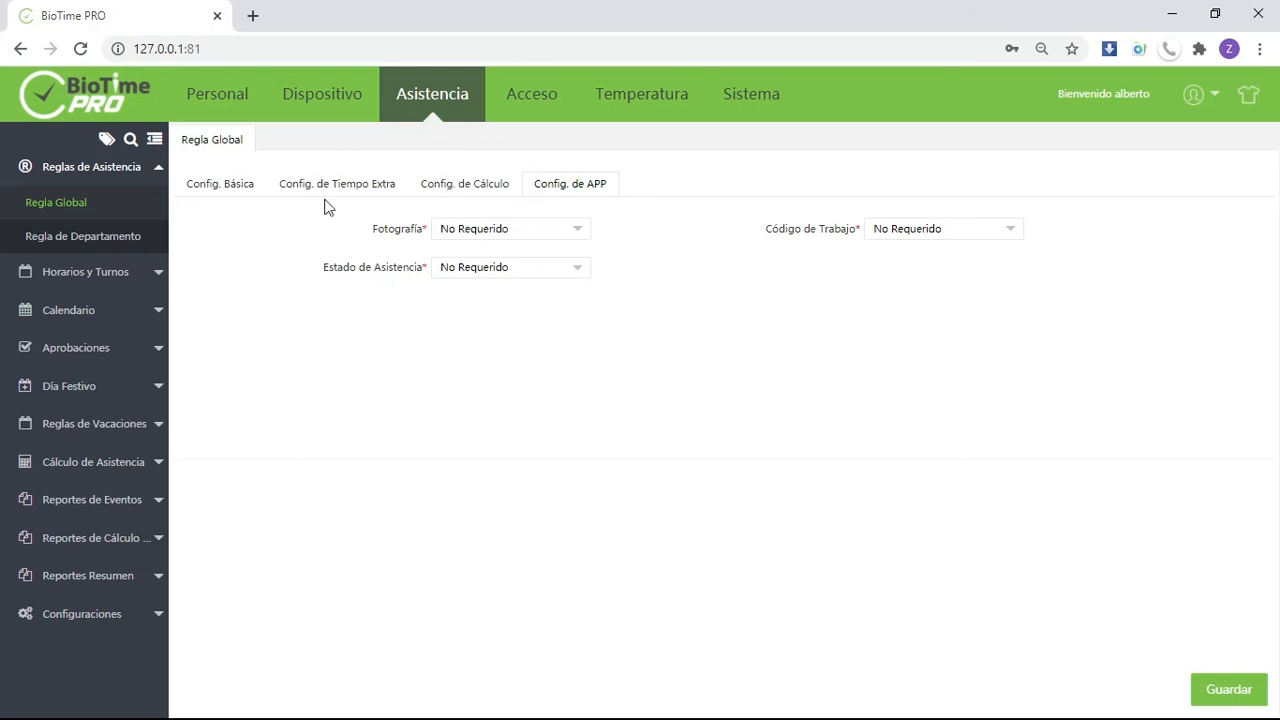
Start a new department attendance rule and assign it to the Logistica department
{"action": "left_click", "coordinate": [117, 238]}
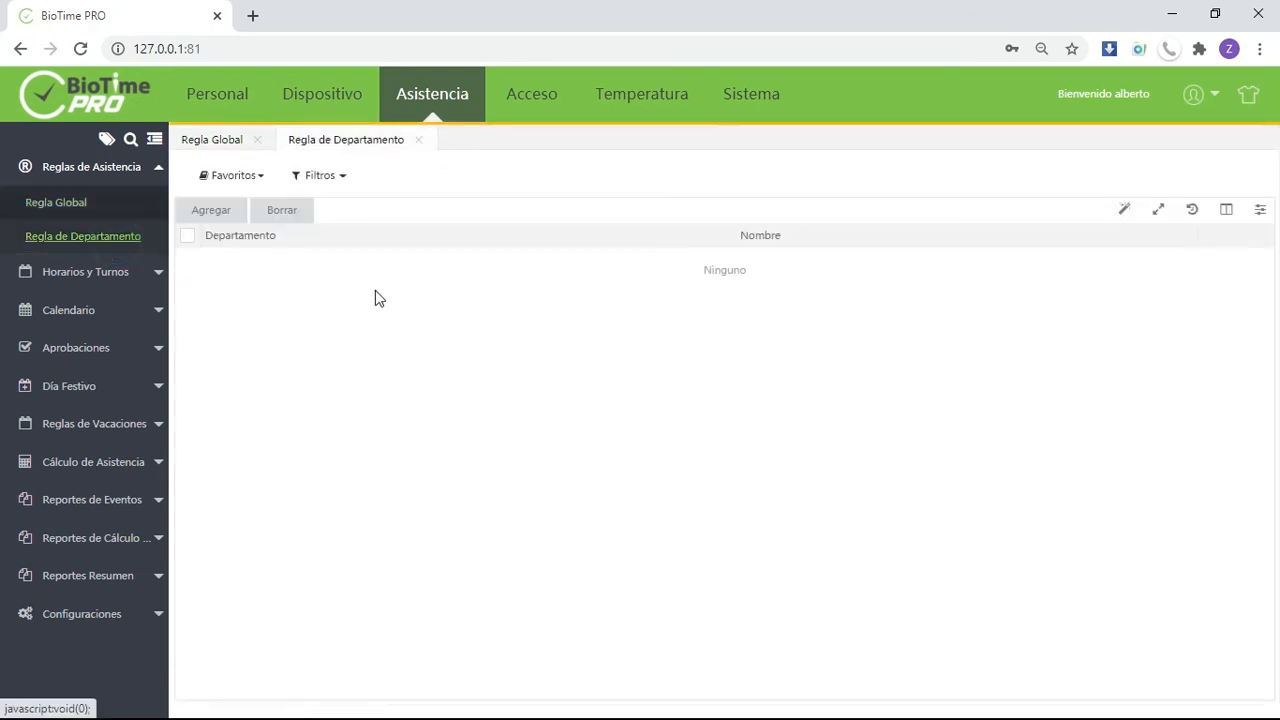
{"action": "left_click", "coordinate": [214, 210]}
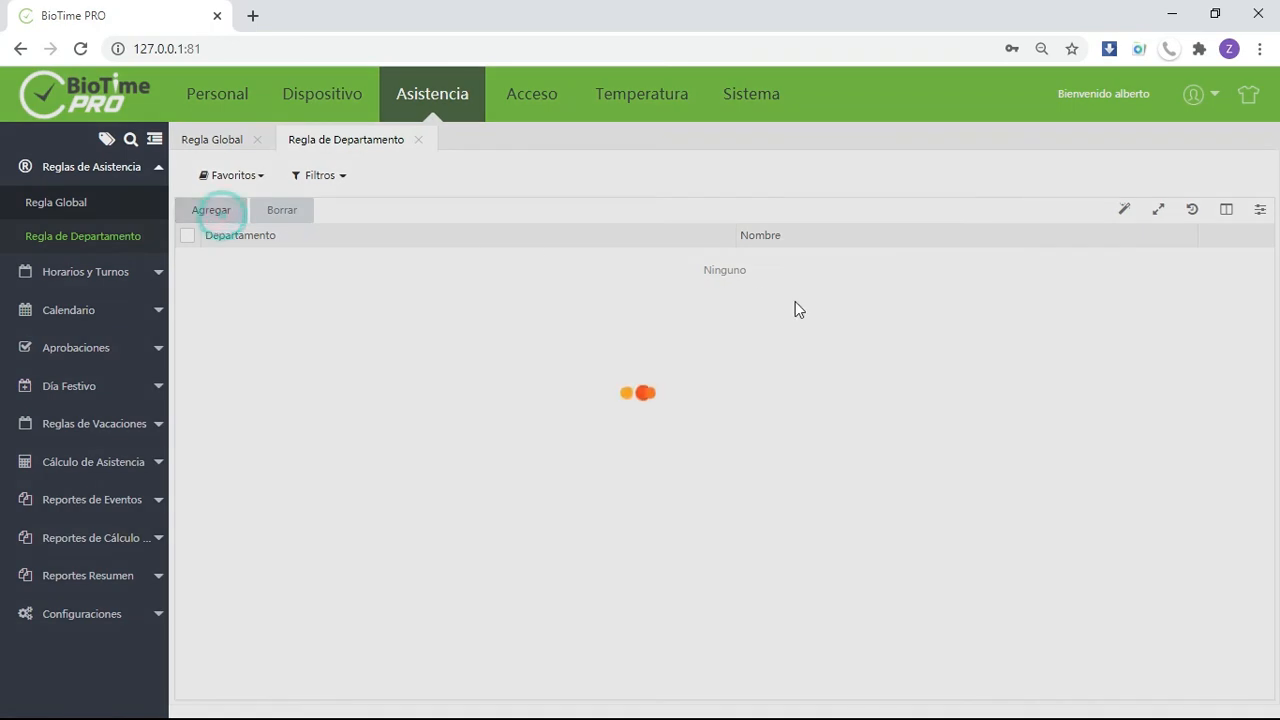
{"action": "left_click", "coordinate": [688, 304]}
{"action": "left_click", "coordinate": [591, 377]}
{"action": "left_click", "coordinate": [856, 297]}
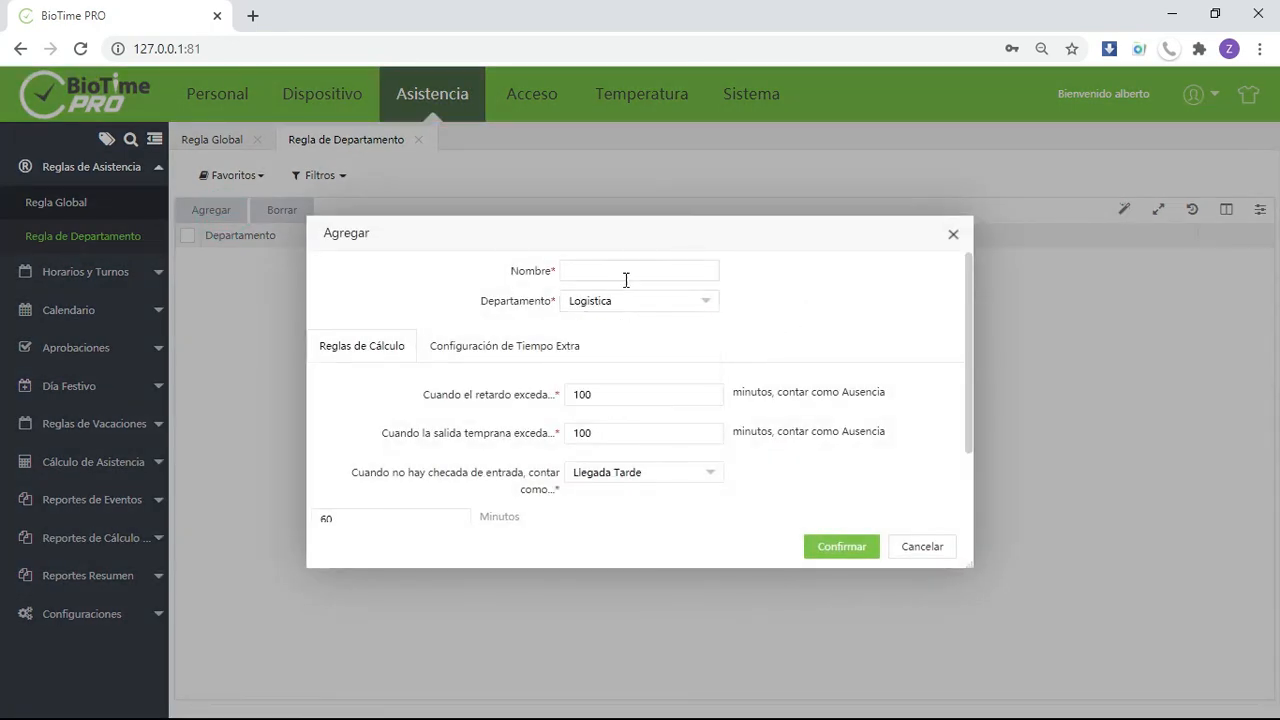
Set the new department rule to count a missing check-out as Ausencia
{"action": "scroll", "coordinate": [900, 420], "scroll_direction": "down", "scroll_amount": 1}
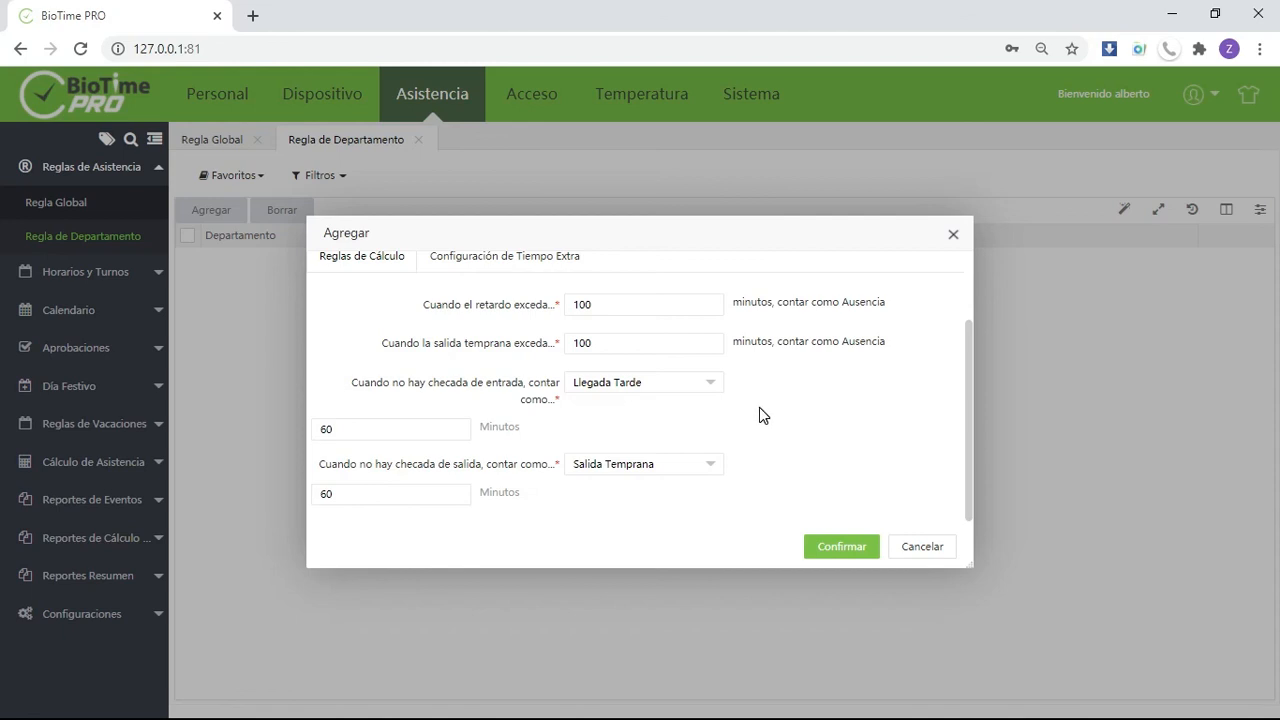
{"action": "left_click", "coordinate": [645, 468]}
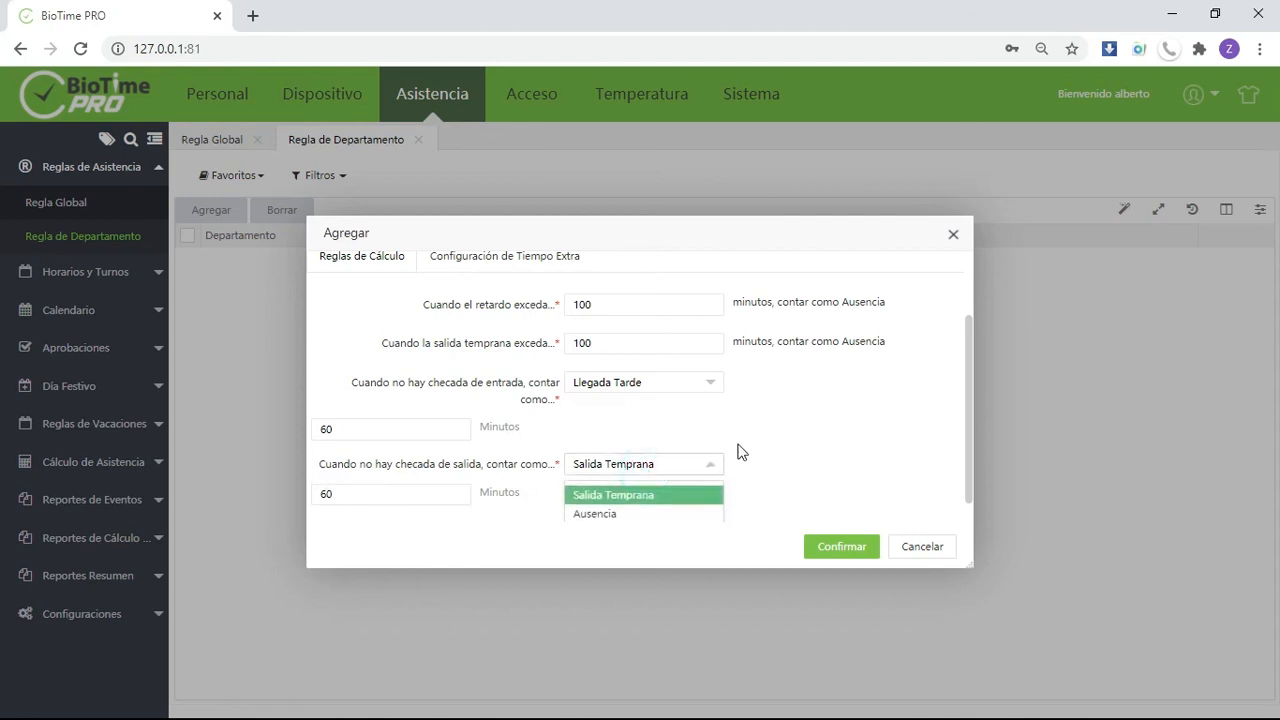
{"action": "scroll", "coordinate": [741, 452], "scroll_direction": "down", "scroll_amount": 1}
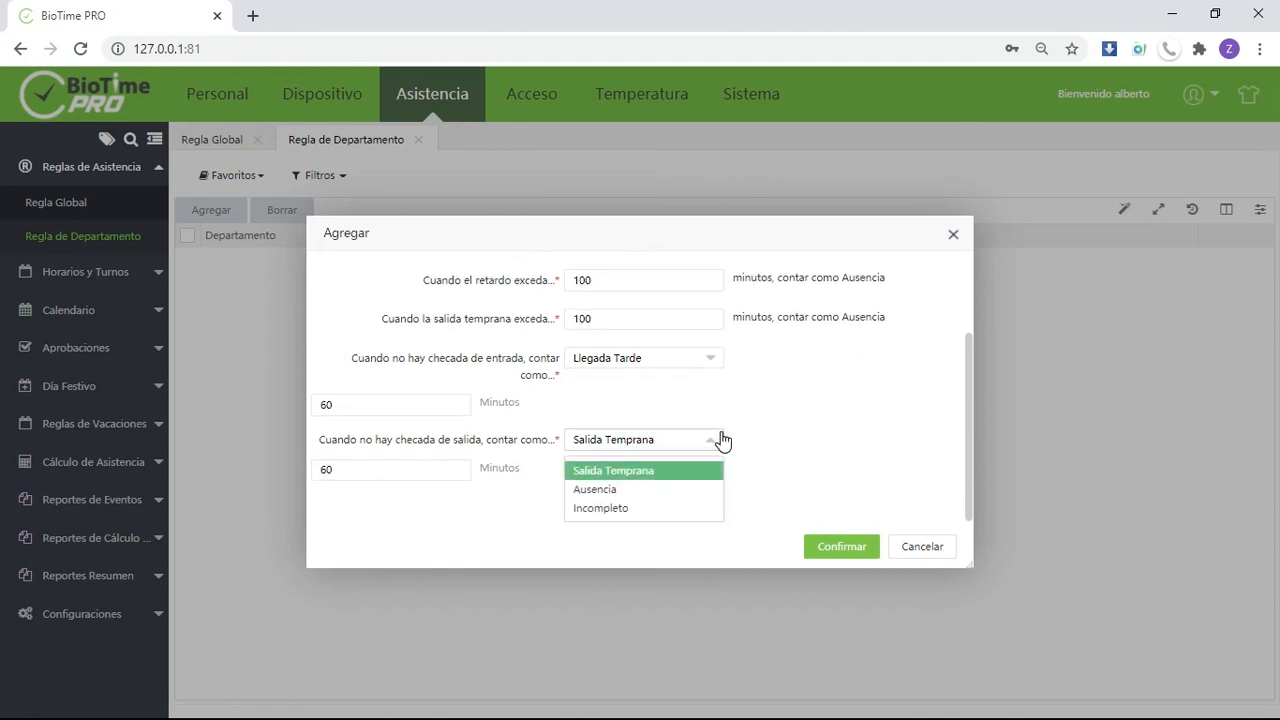
{"action": "left_click", "coordinate": [610, 492]}
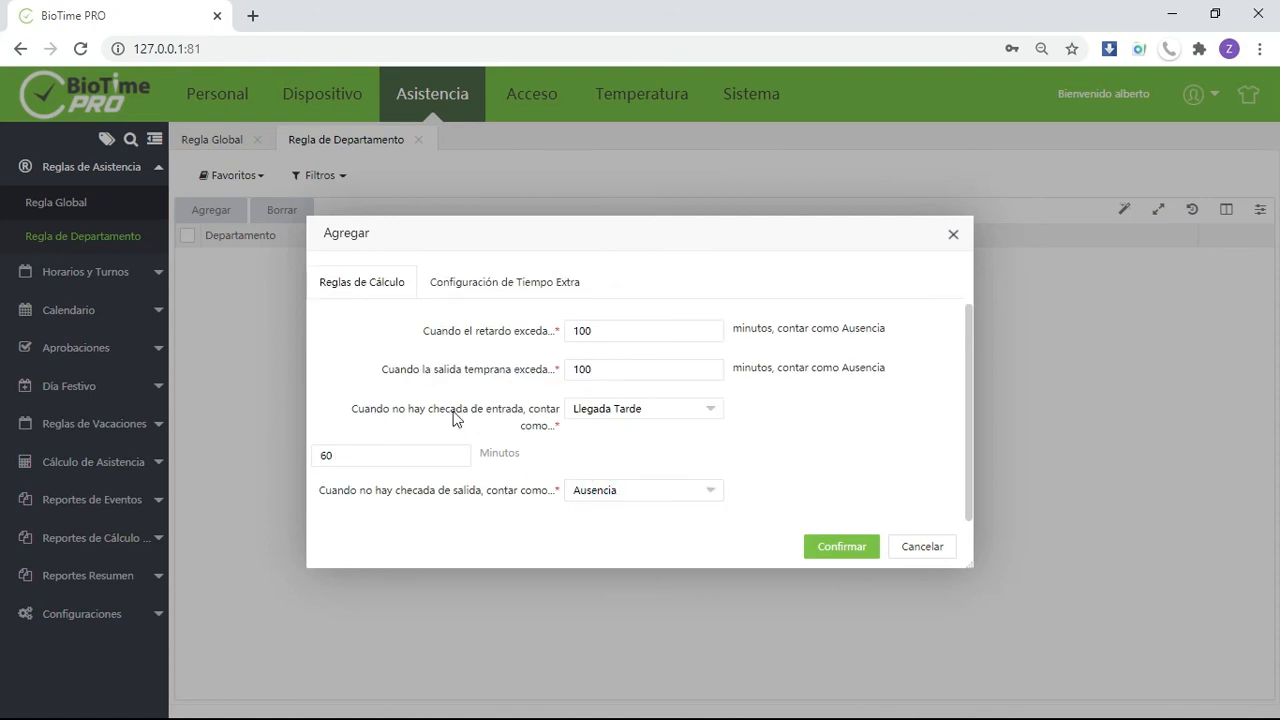
Name the department rule Horario_default and save it
{"action": "scroll", "coordinate": [920, 492], "scroll_direction": "up", "scroll_amount": 3}
{"action": "left_click", "coordinate": [614, 269]}
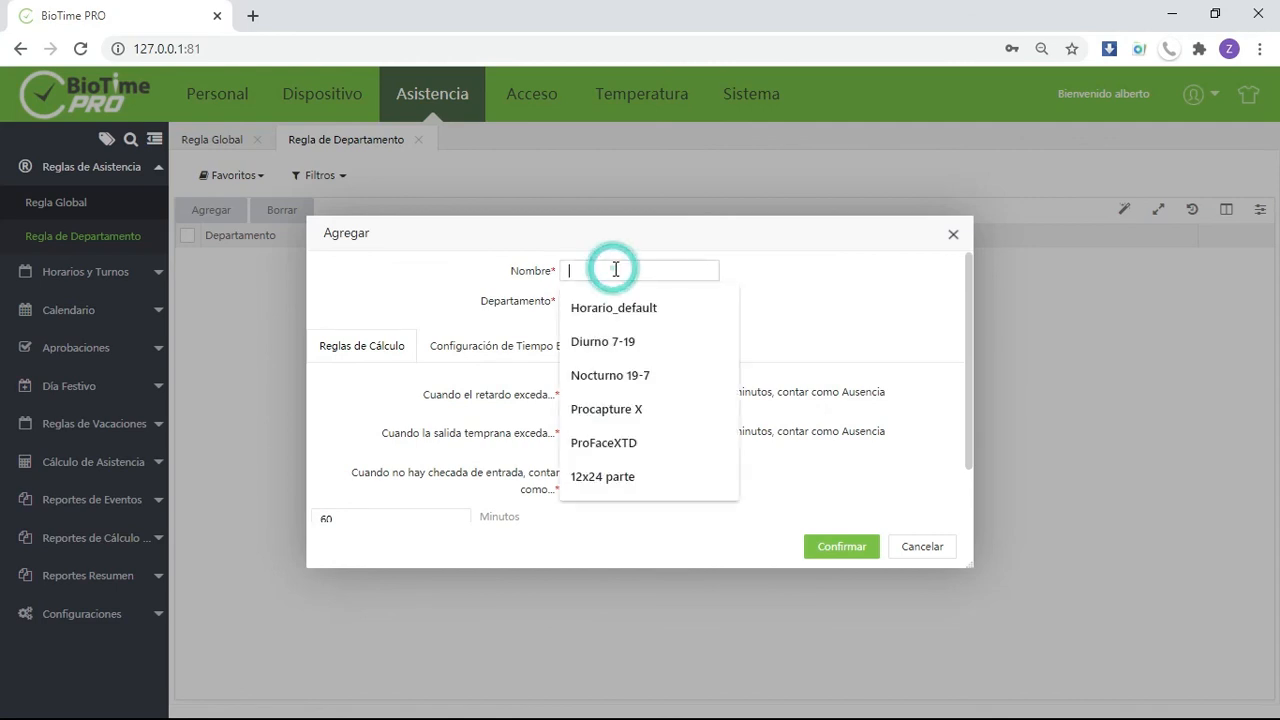
{"action": "left_click", "coordinate": [614, 310]}
{"action": "left_click", "coordinate": [816, 307]}
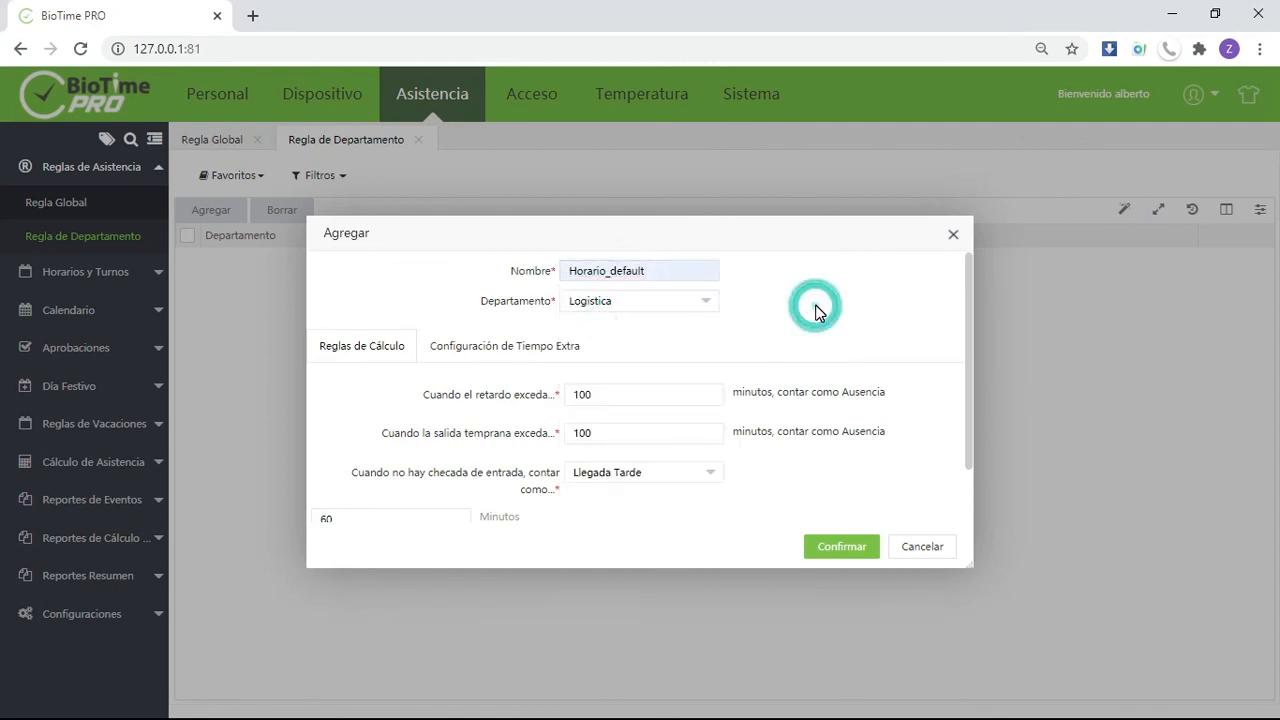
{"action": "scroll", "coordinate": [818, 480], "scroll_direction": "down", "scroll_amount": 1}
{"action": "left_click", "coordinate": [825, 547]}
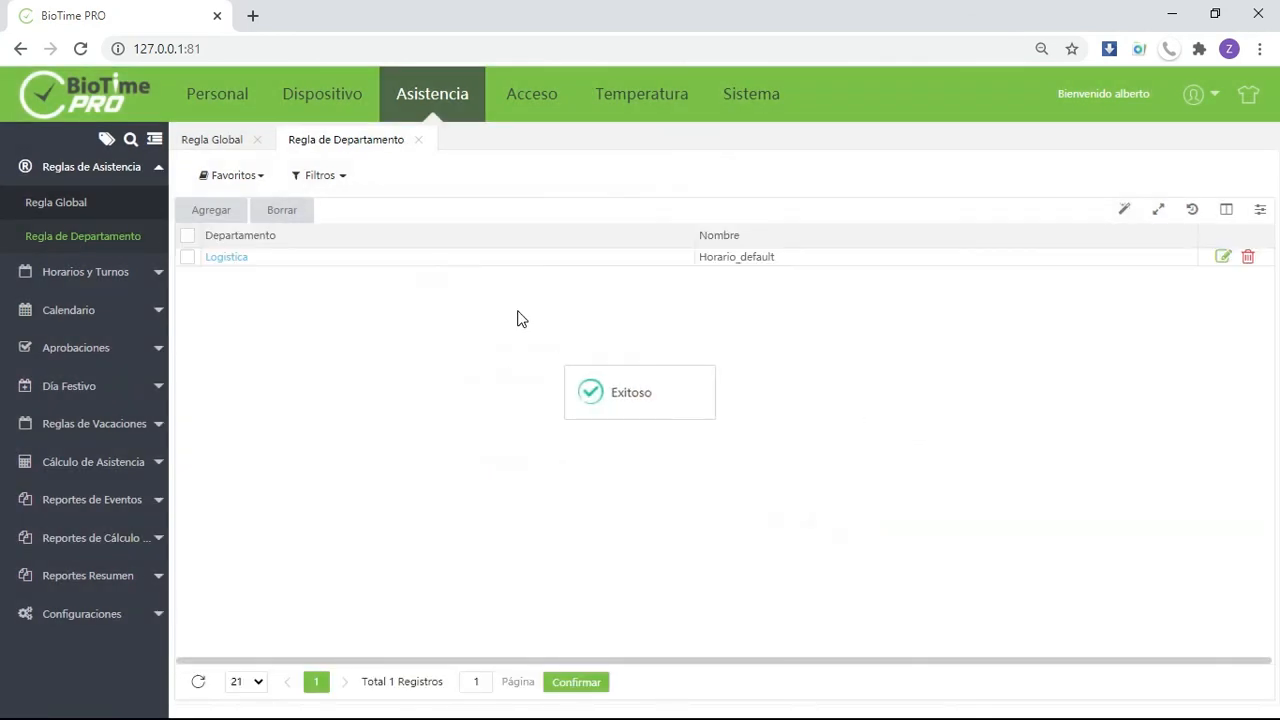